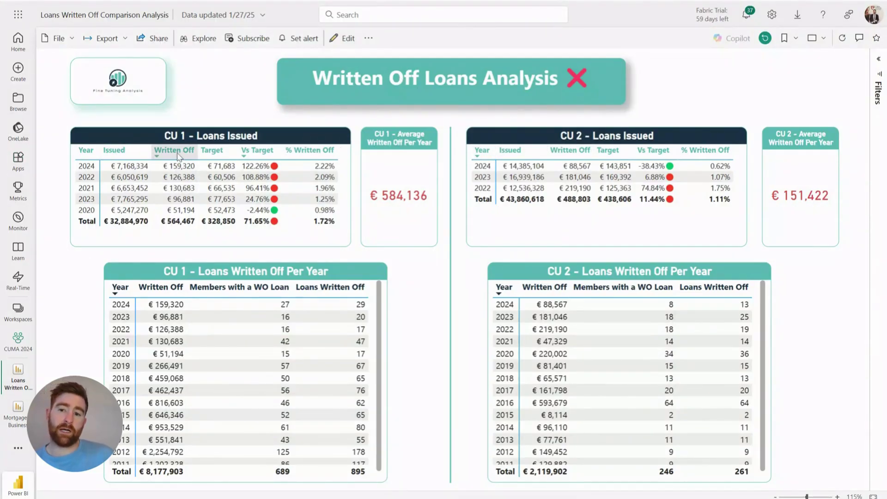
# Open the report for editing and inspect the measures used by the CU 1 - Loans Issued table in the Measure Table
pyautogui.click(342, 38)
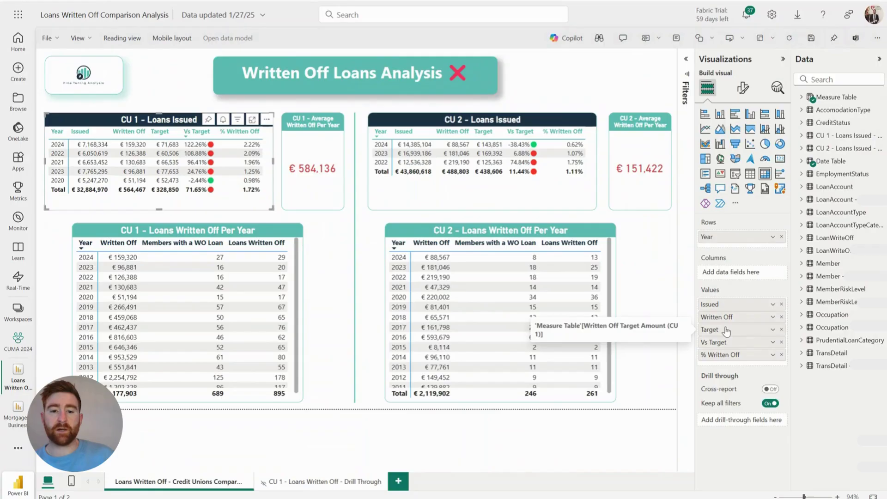
pyautogui.click(802, 97)
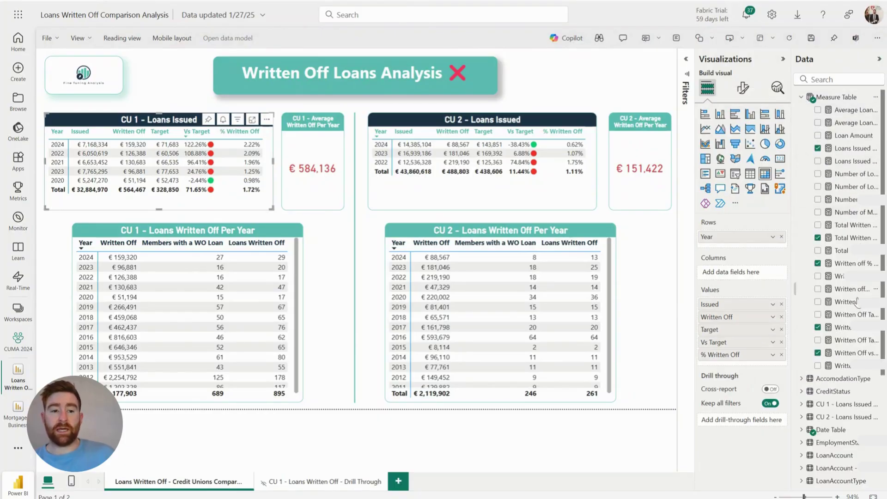
pyautogui.click(848, 237)
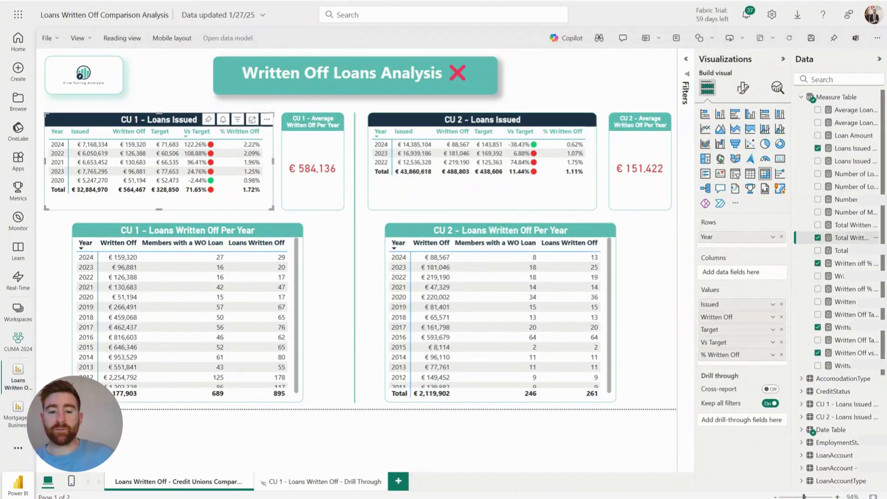
# Switch to Power BI Desktop and inspect the formula of the Written Off Target Amount (CU 1) measure, with the field list widened
pyautogui.moveTo(589, 494)
pyautogui.click(590, 458)
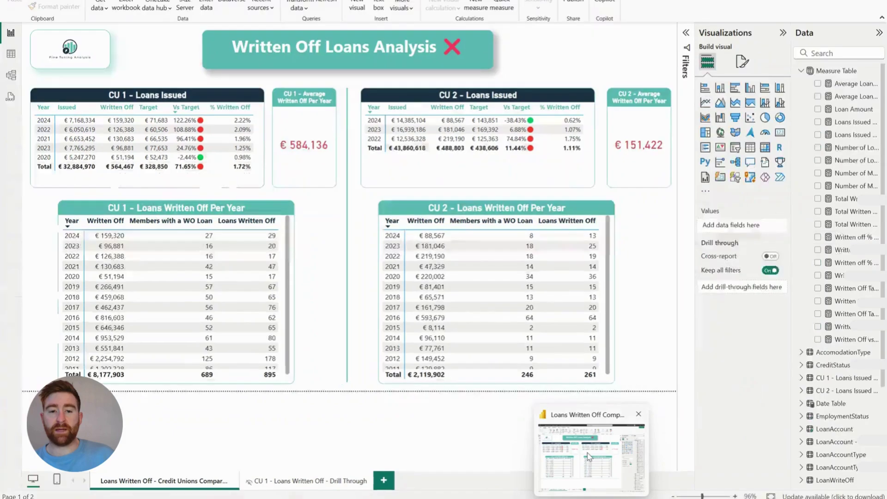
pyautogui.click(206, 101)
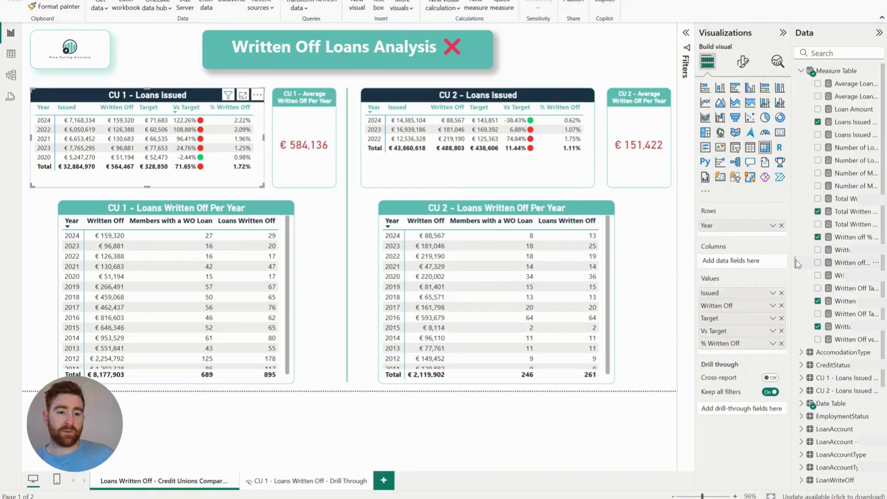
pyautogui.moveTo(796, 263); pyautogui.dragTo(737, 263)
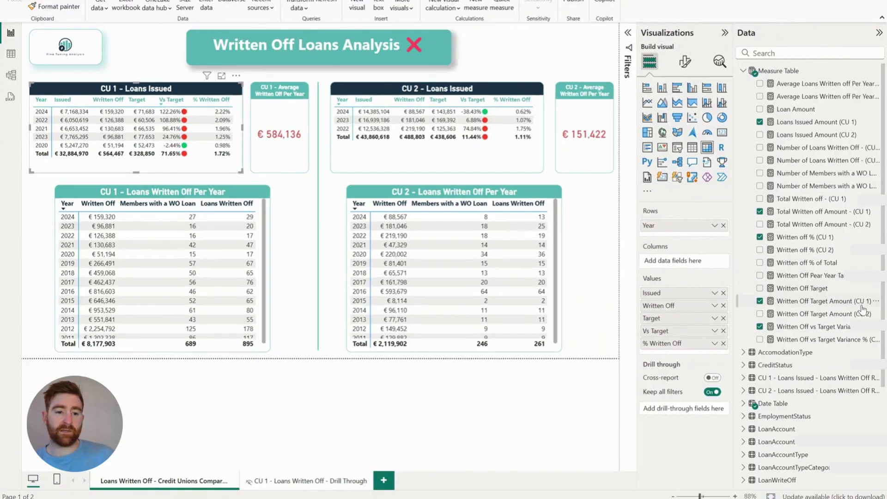
pyautogui.click(842, 303)
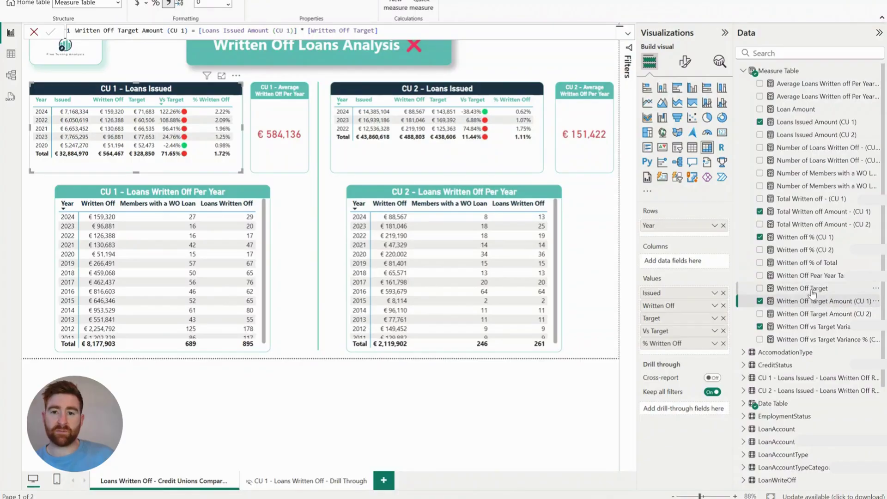
pyautogui.moveTo(393, 30); pyautogui.dragTo(307, 31)
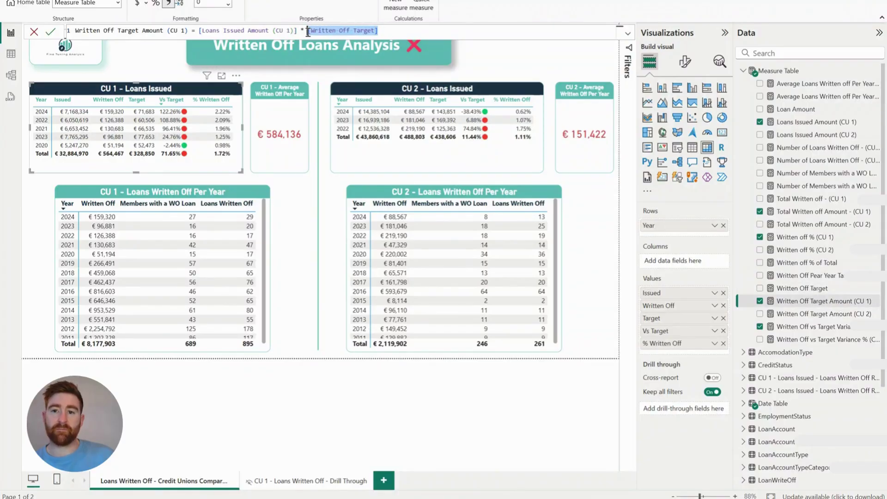
# Display the formula of the Written Off Target measure
pyautogui.click(809, 290)
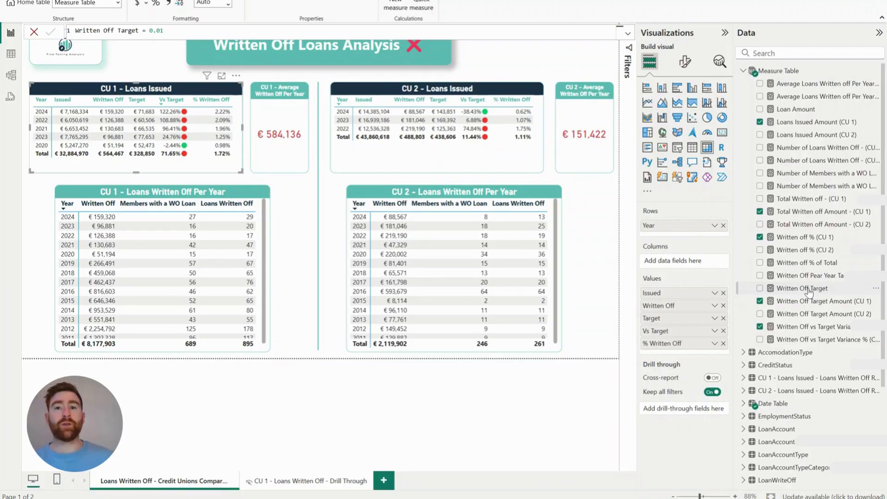
pyautogui.click(808, 292)
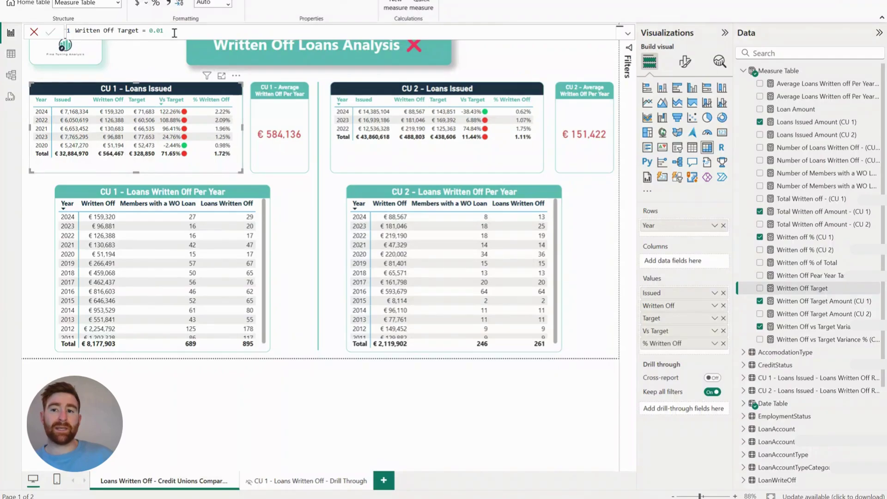
pyautogui.click(175, 31)
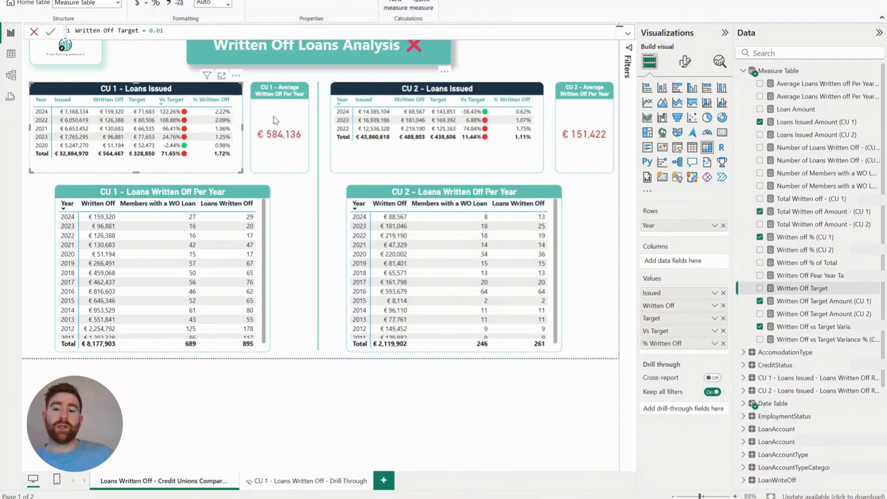
# Open the CU 1 - Loans Written Off - Drill Through page and show the Written Off Target measure's formula there
pyautogui.click(344, 483)
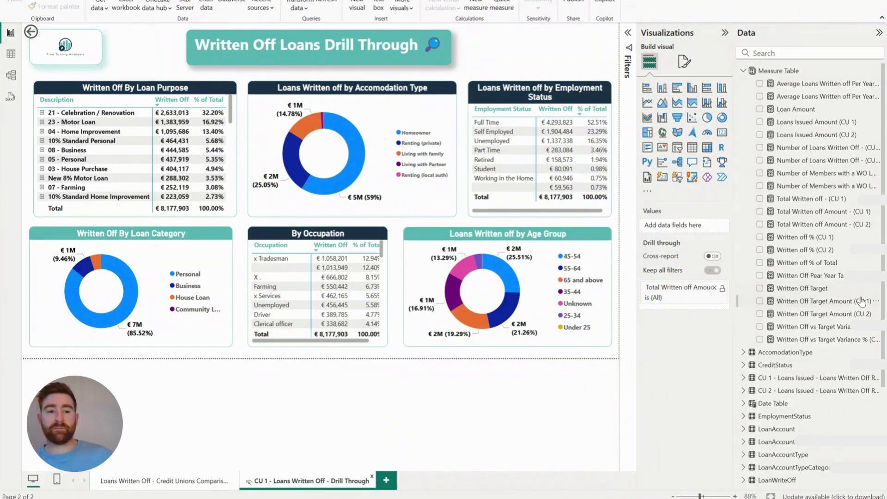
pyautogui.click(817, 289)
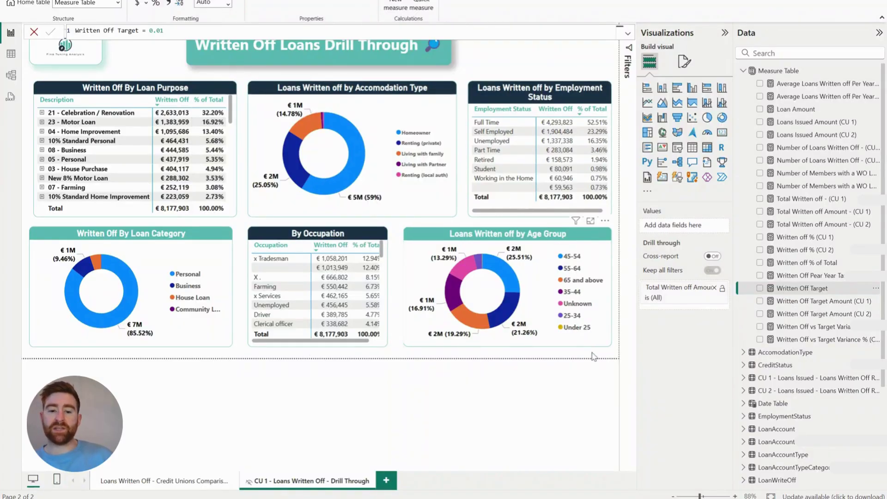
# Switch back to the Loans Written Off Comparison Analysis report in the browser and return it to reading view
pyautogui.moveTo(324, 498)
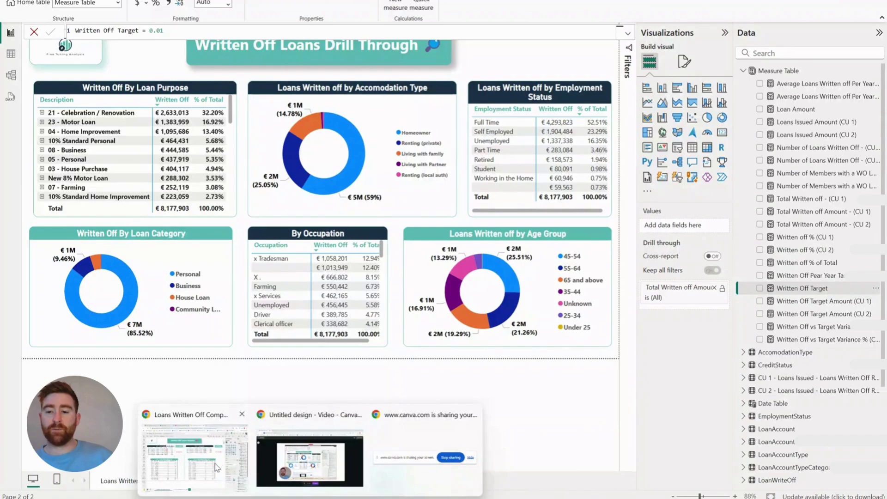
pyautogui.click(194, 450)
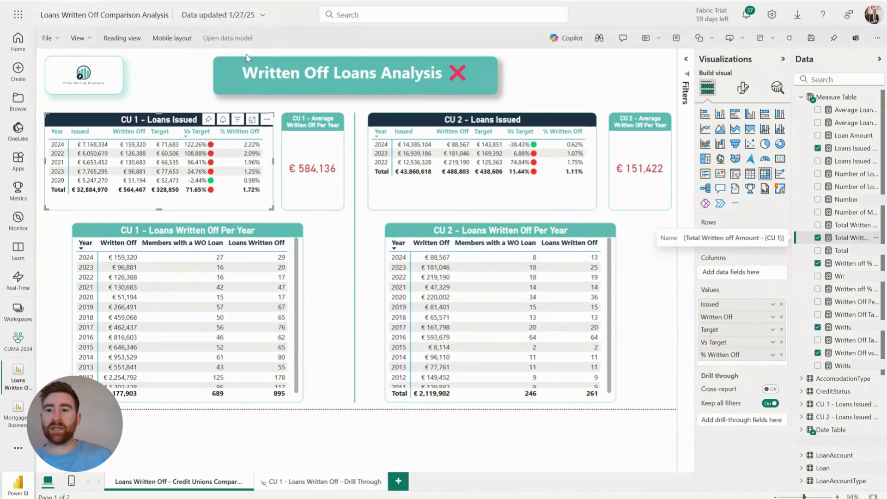
pyautogui.click(133, 44)
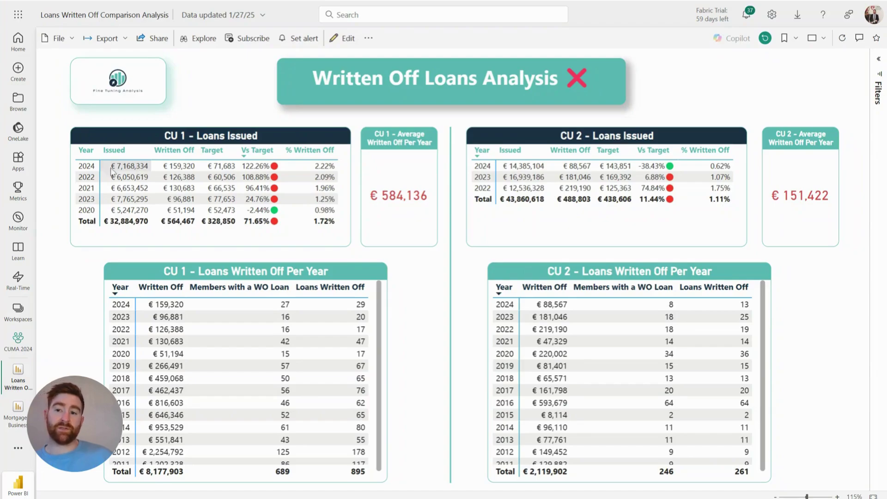
# Sort the CU 1 - Loans Issued table by year in descending order, cross-filtering the page to 2024 and clearing that filter
pyautogui.click(88, 166)
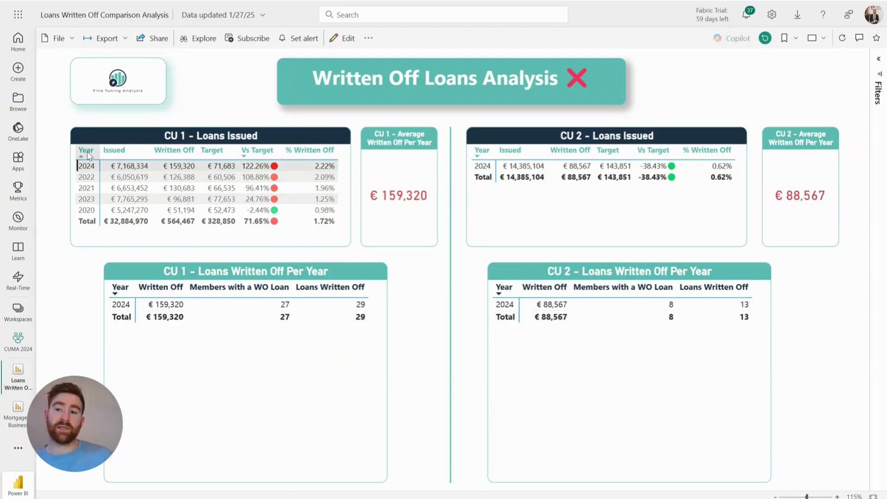
pyautogui.click(85, 151)
pyautogui.click(87, 151)
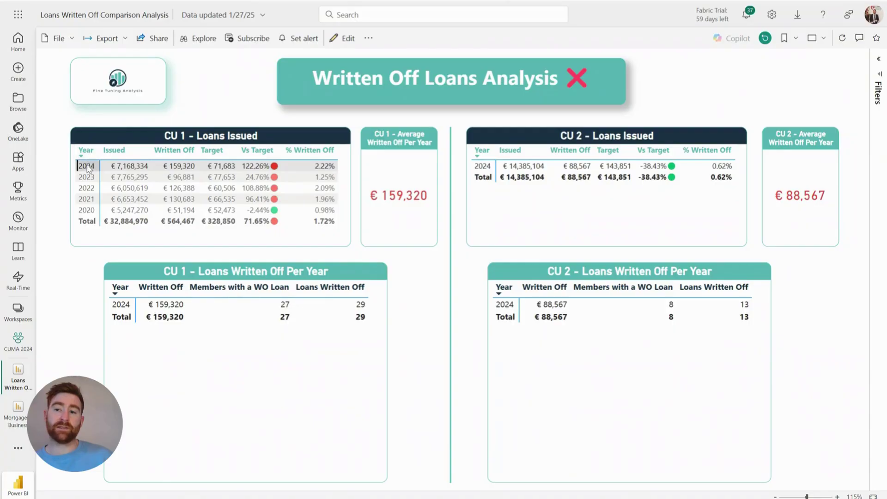
pyautogui.click(88, 168)
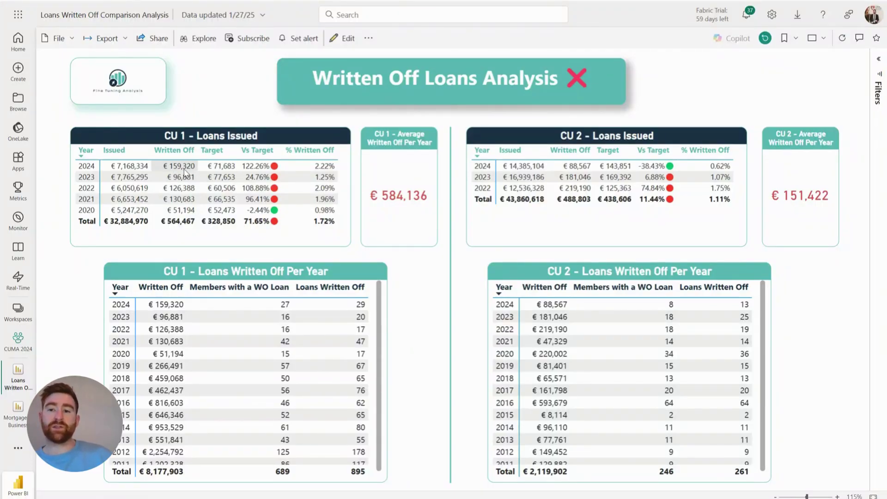
# Drill through from CU 1's 2024 written-off amount to the CU 1 - Loans Written Off page, and go back to the comparison page
pyautogui.rightClick(183, 170)
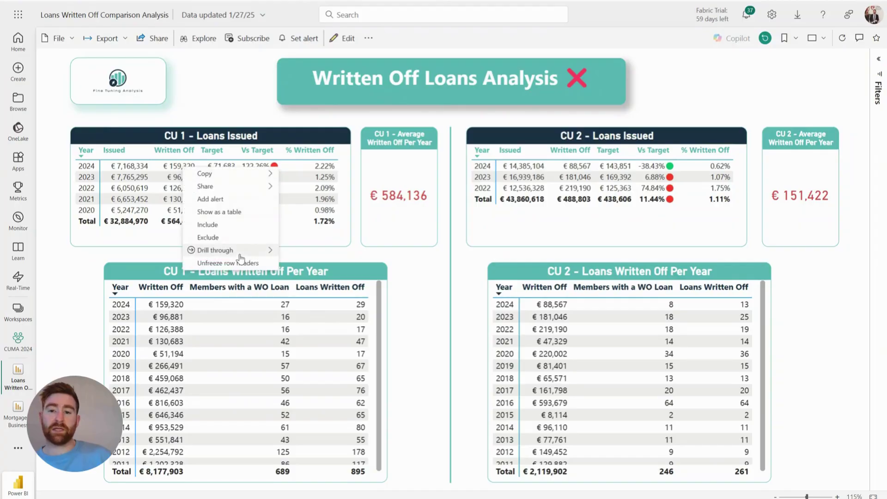
pyautogui.moveTo(238, 251)
pyautogui.click(308, 253)
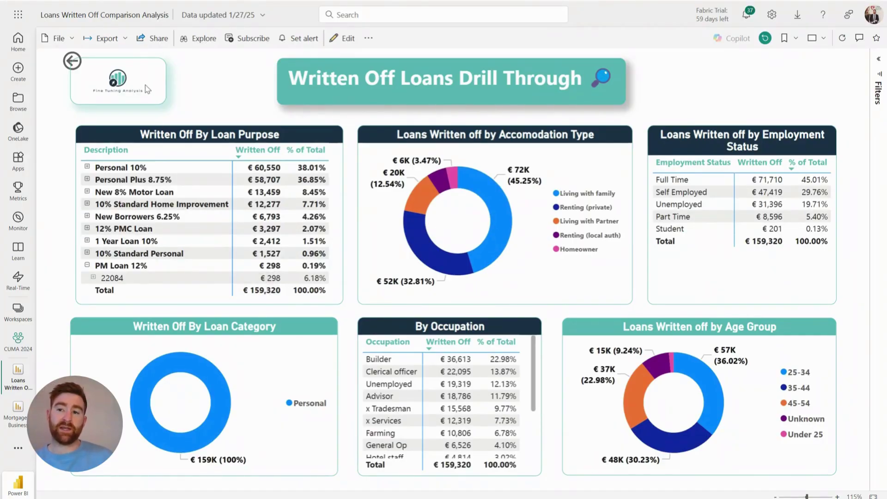
pyautogui.click(72, 60)
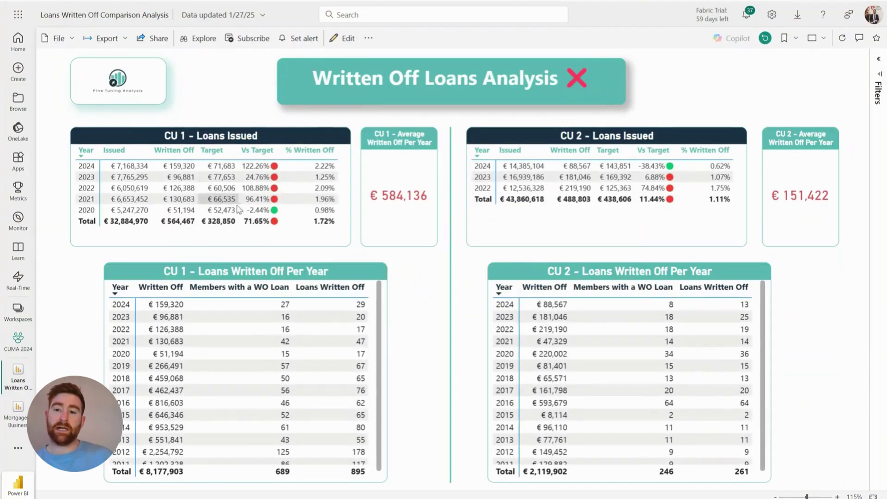
# Drill through from CU 1's 2024 written-off amount again and expand the Personal 10% row under Written Off By Loan Purpose
pyautogui.rightClick(180, 165)
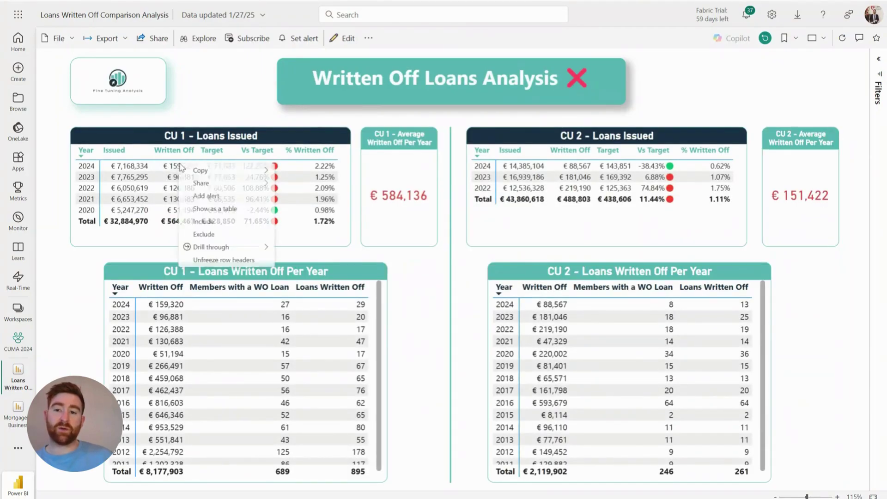
pyautogui.moveTo(221, 251)
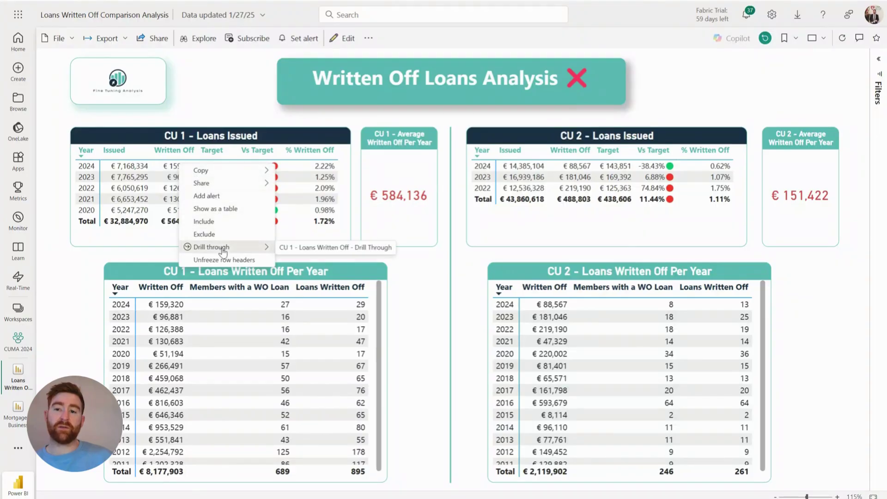
pyautogui.click(322, 251)
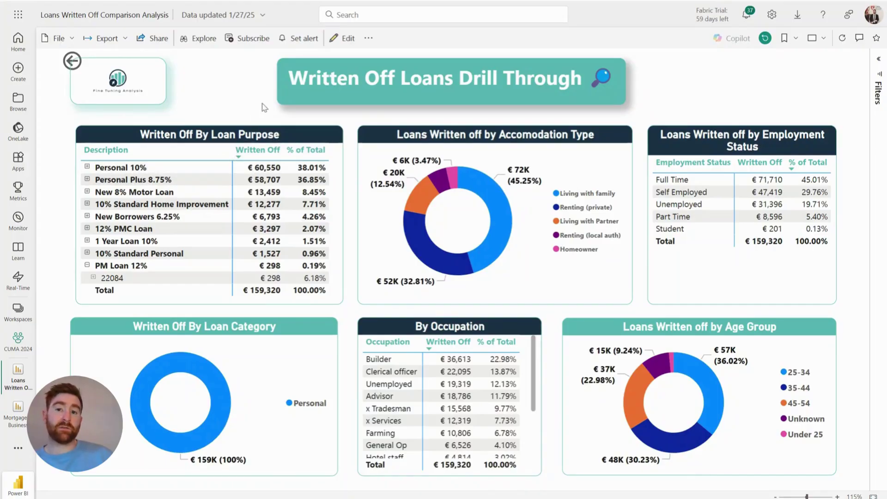
pyautogui.click(86, 167)
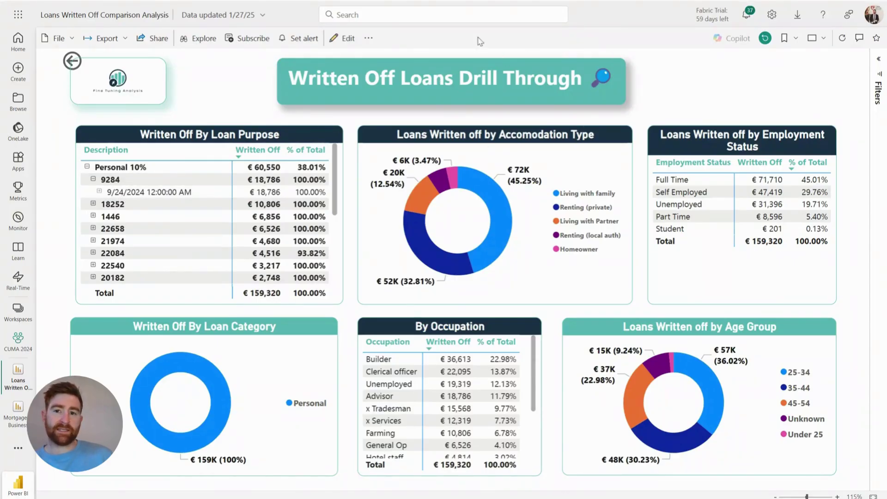
# Expand the 9/24/2024 write-off date to its loan account in edit mode, and return to reading view without saving
pyautogui.click(347, 38)
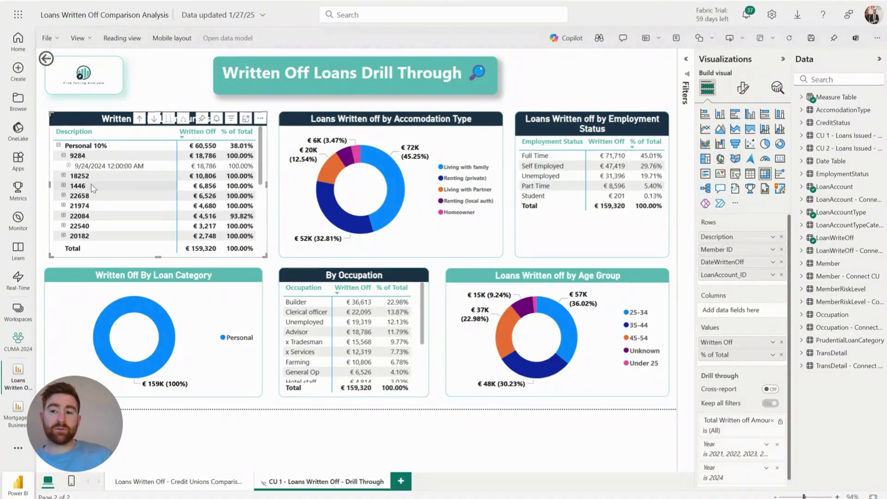
pyautogui.click(69, 165)
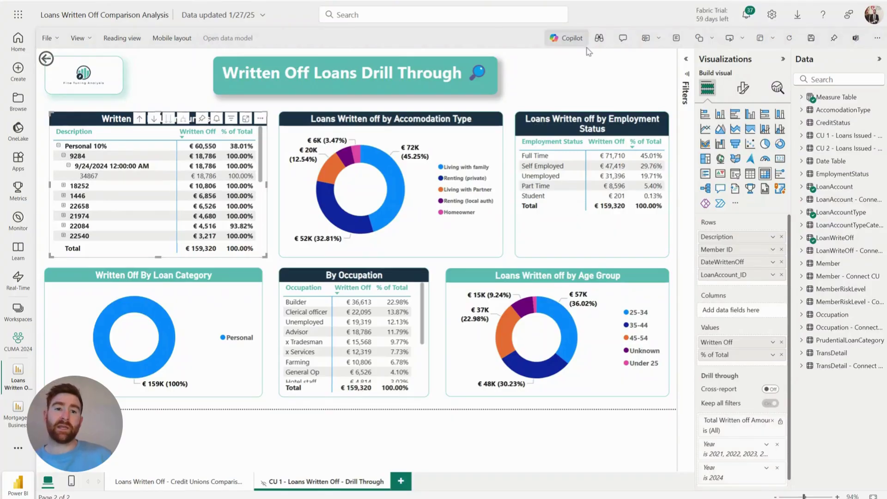
pyautogui.click(130, 40)
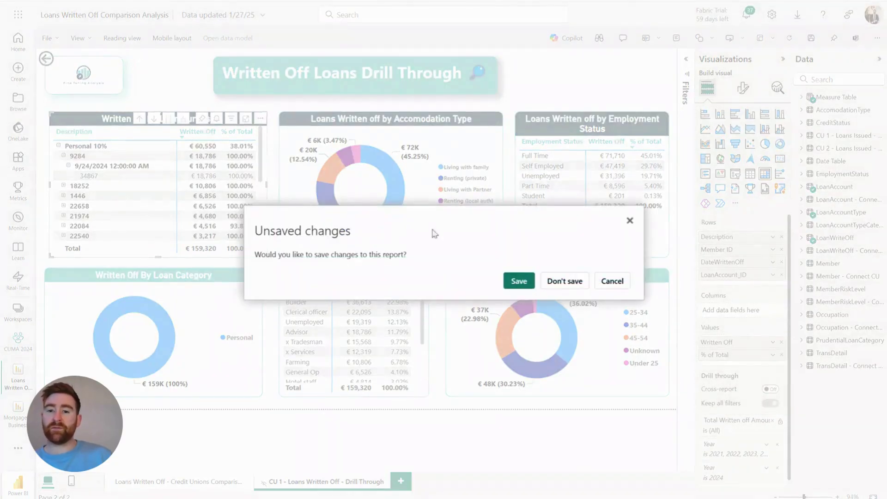
pyautogui.click(564, 280)
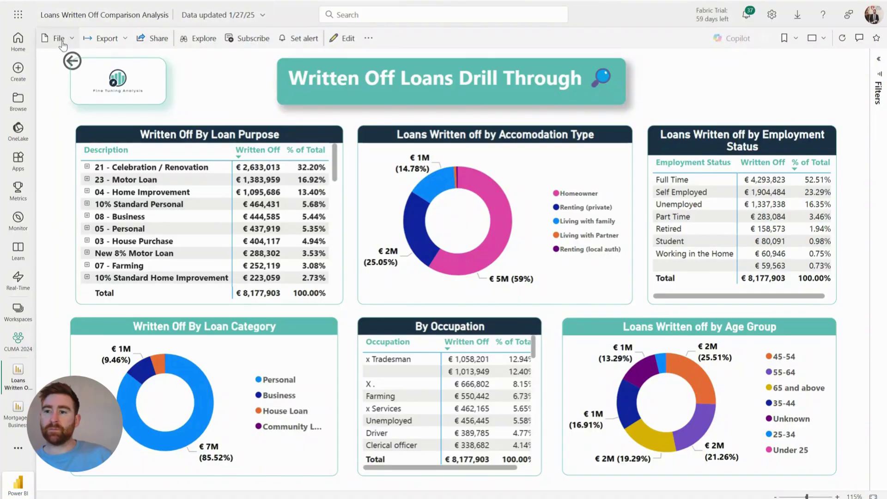
# Switch to the Loans Written Off - Credit Unions Comparison page in edit mode and return to reading view
pyautogui.click(107, 15)
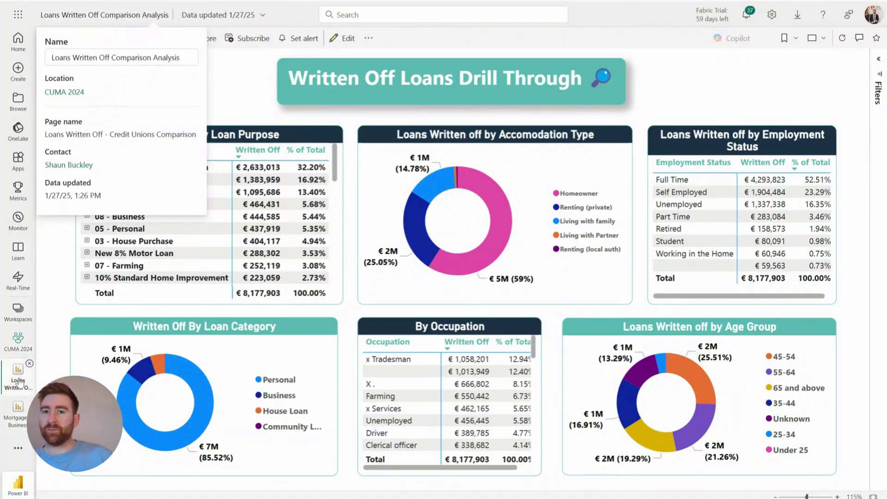
pyautogui.click(64, 23)
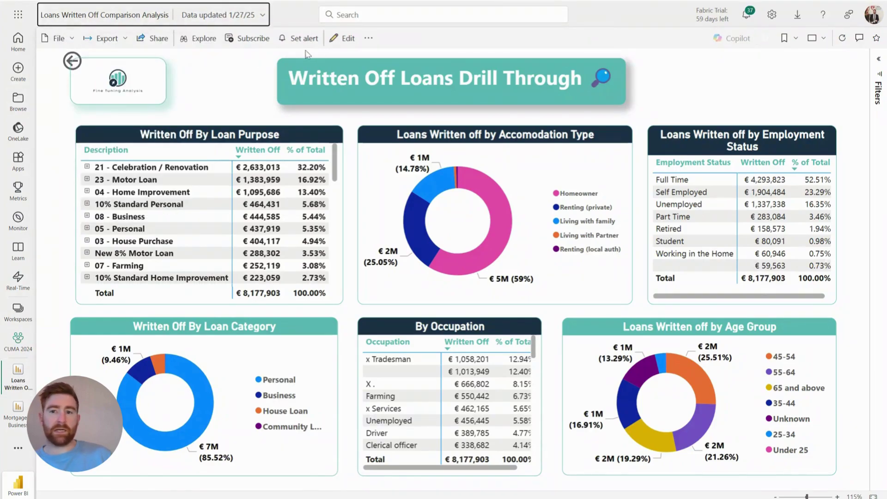
pyautogui.click(345, 38)
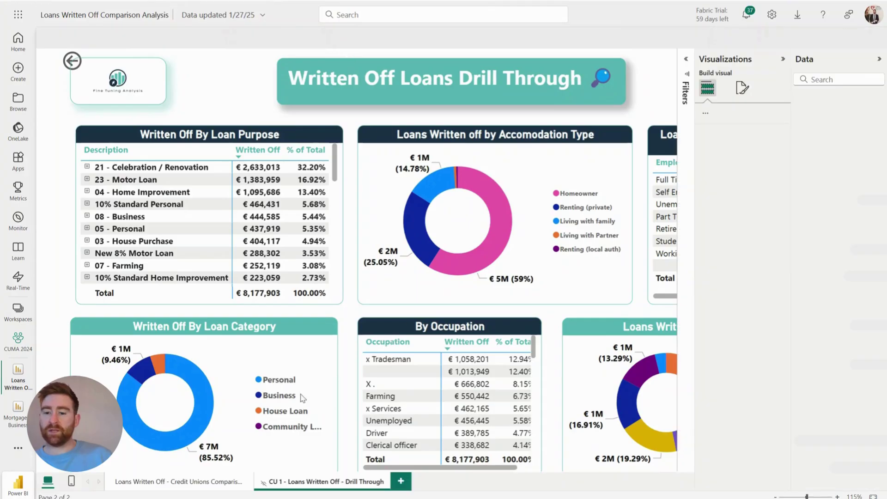
pyautogui.click(174, 481)
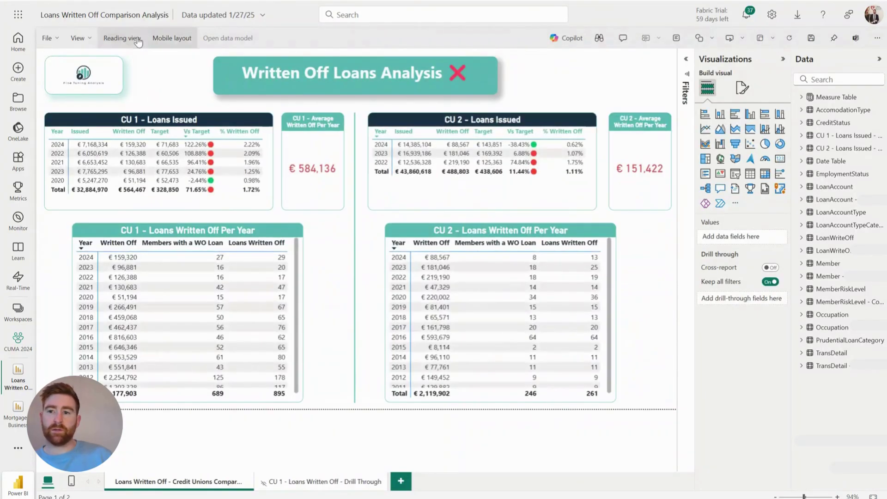
pyautogui.click(122, 38)
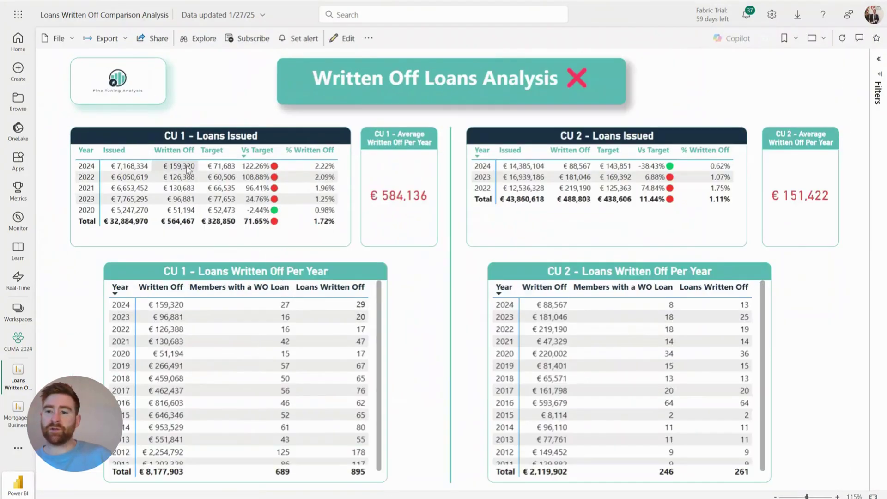
# Drill through from CU 1's 2024 written-off amount to CU 1 - Loans Written Off - Drill Through and review its breakdowns
pyautogui.rightClick(188, 170)
pyautogui.moveTo(222, 250)
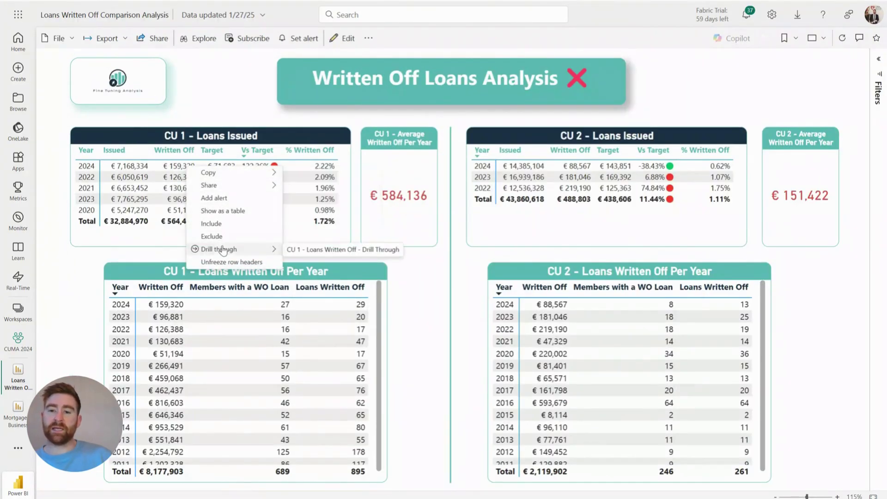
pyautogui.click(309, 250)
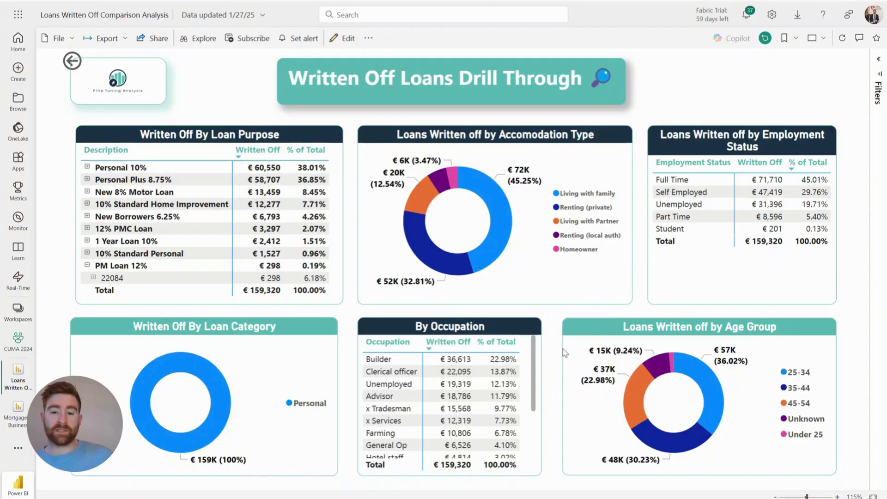
pyautogui.scroll(-2, 444, 360)
pyautogui.scroll(2, 455, 367)
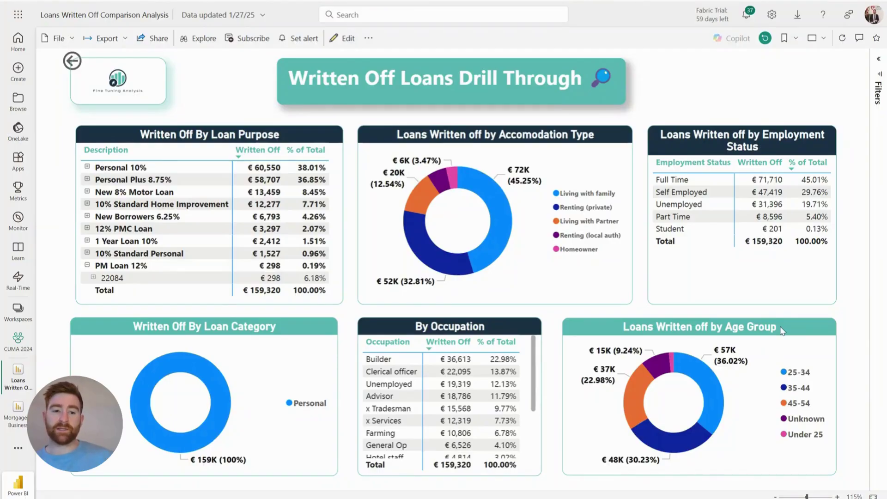
# Enter edit mode and compare the fields of the comparison page's CU 1 - Loans Issued table with those of Written Off By Loan Purpose
pyautogui.click(347, 39)
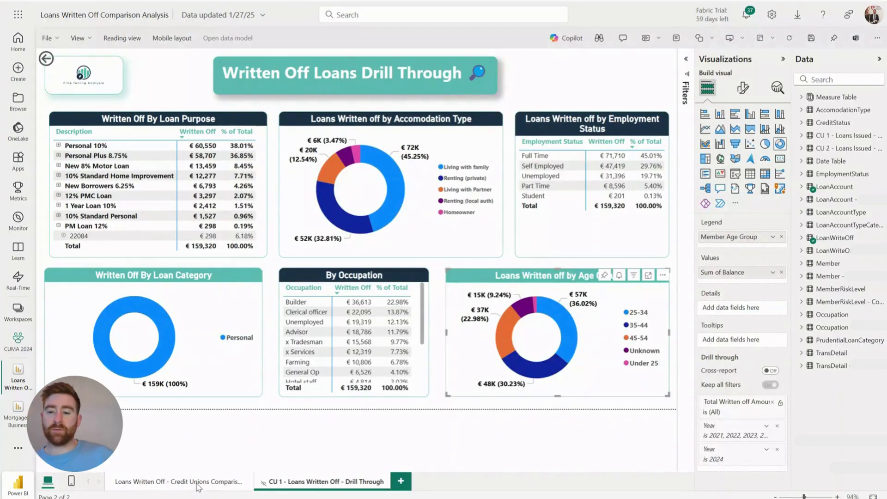
pyautogui.click(197, 483)
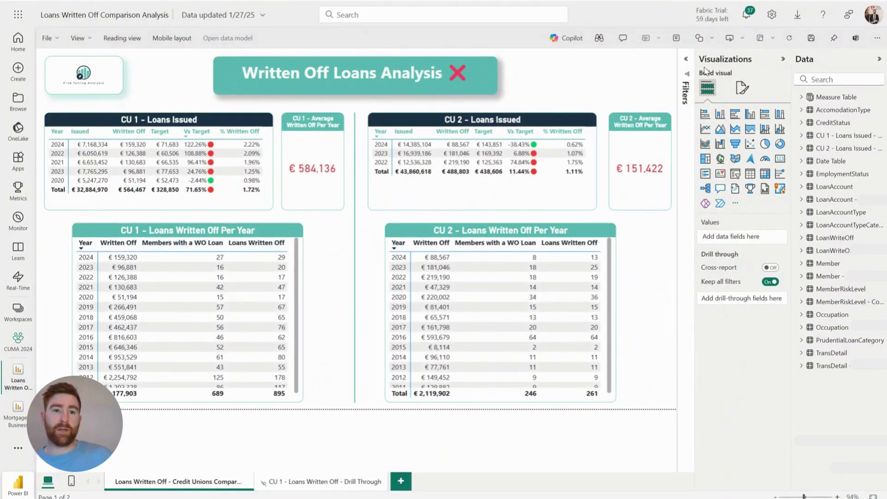
pyautogui.click(101, 126)
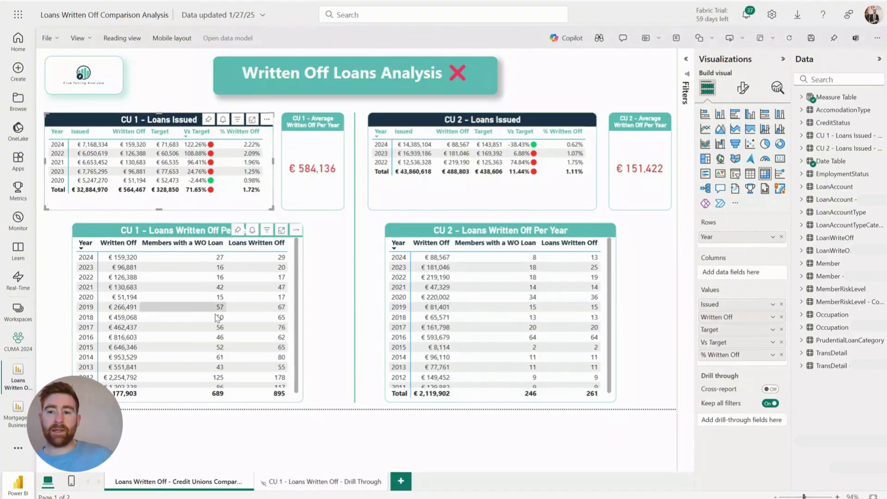
pyautogui.click(311, 483)
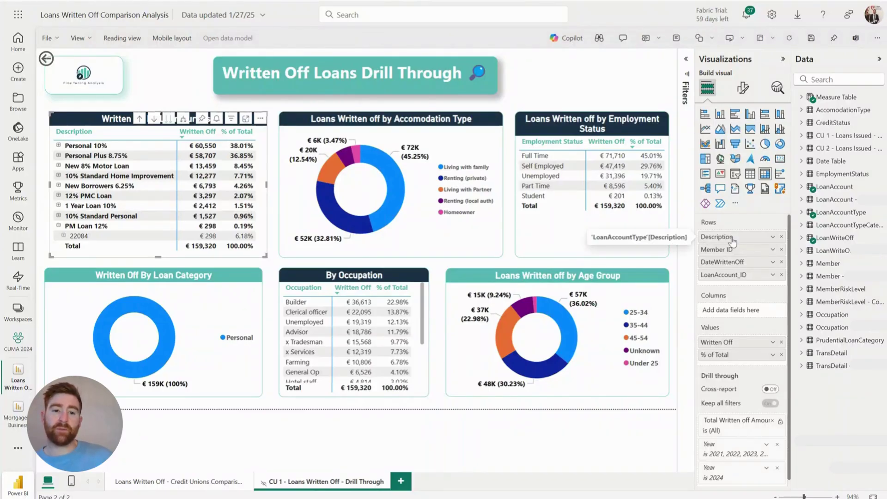
pyautogui.click(167, 488)
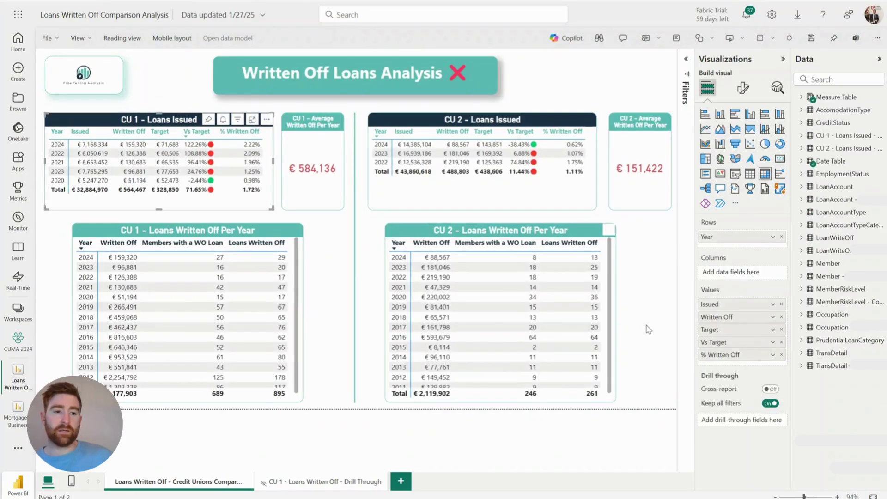
# Add the Description field from LoanAccountType to the rows of the CU 1 - Loans Issued matrix, below Year
pyautogui.click(809, 212)
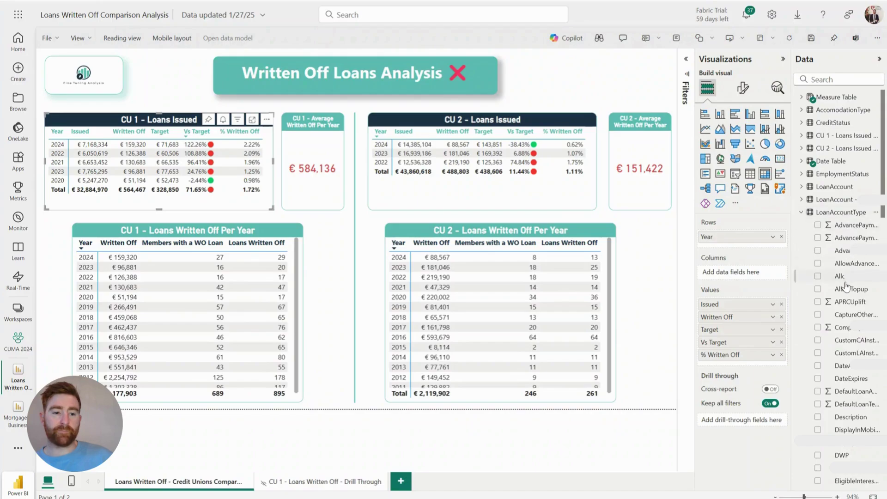
pyautogui.scroll(-3, 859, 194)
pyautogui.scroll(3, 865, 173)
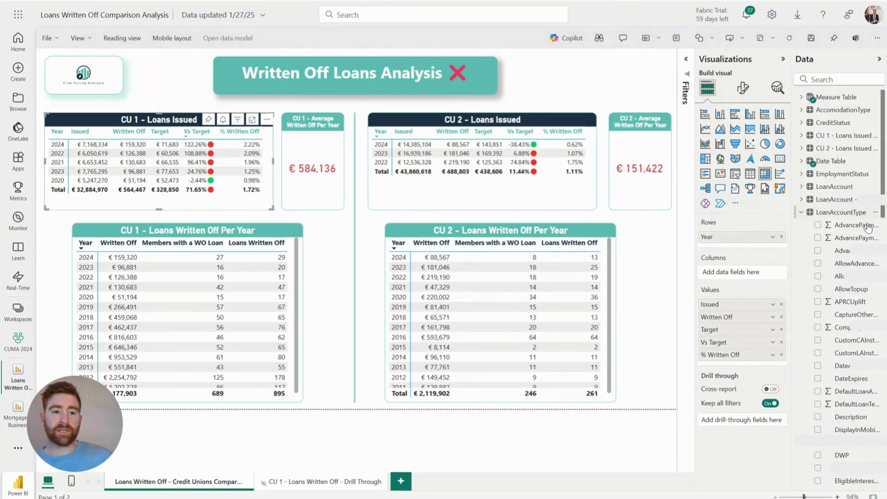
pyautogui.scroll(-2, 844, 319)
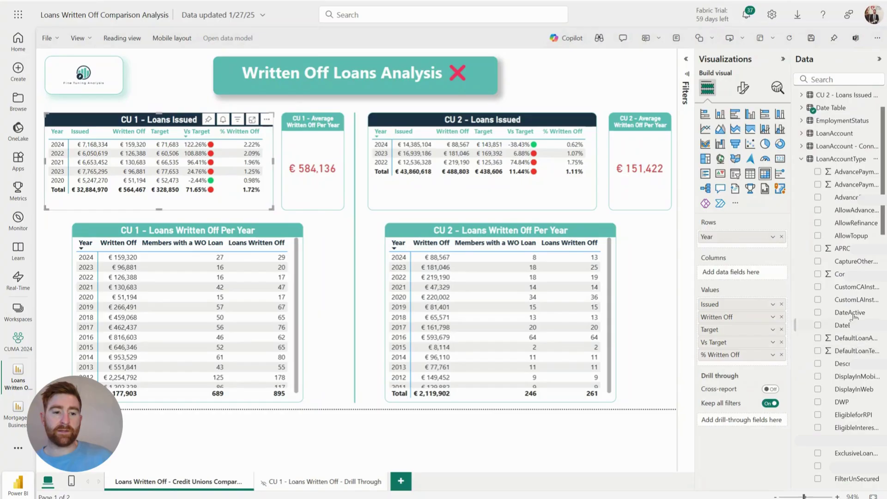
pyautogui.moveTo(848, 367); pyautogui.dragTo(756, 245)
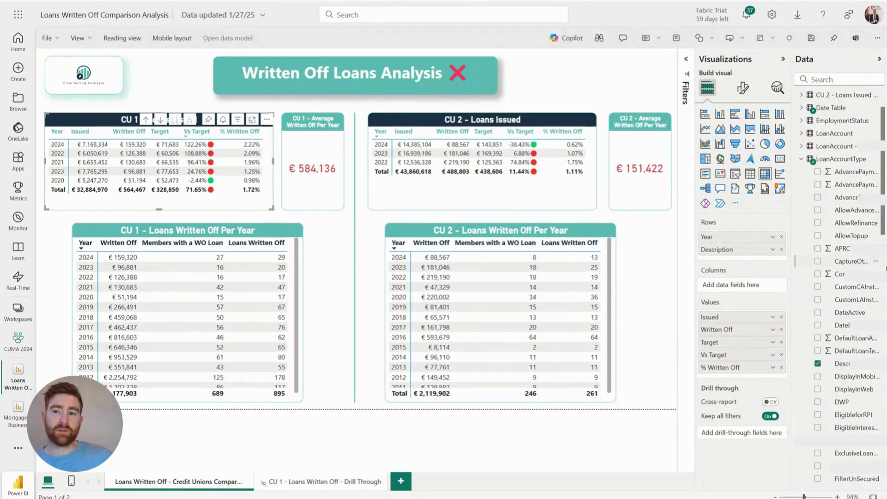
# Shift the CU 1 average written-off card slightly right and widen the CU 1 - Loans Issued matrix to fit its % Written Off column
pyautogui.click(286, 128)
pyautogui.moveTo(285, 129); pyautogui.dragTo(291, 129)
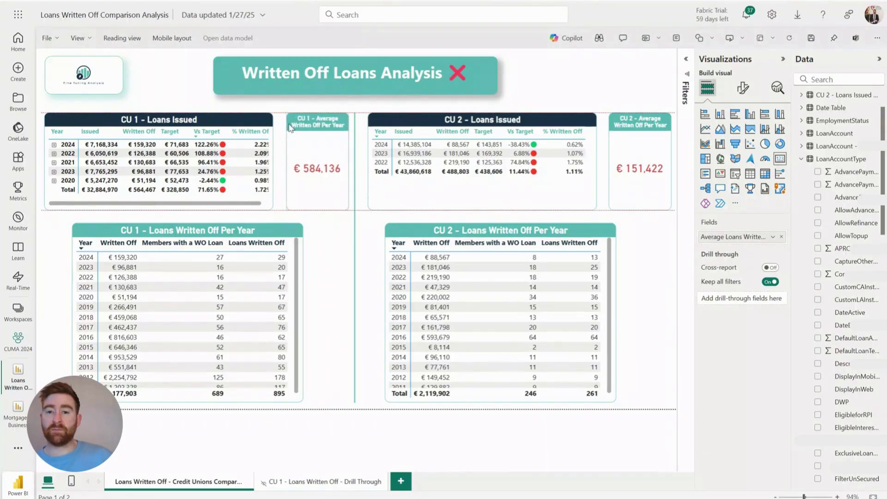
pyautogui.click(105, 131)
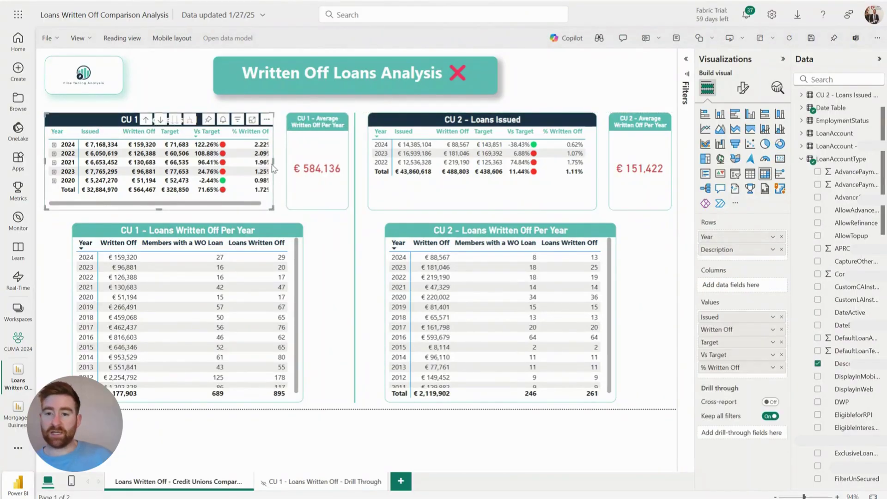
pyautogui.moveTo(274, 162); pyautogui.dragTo(281, 169)
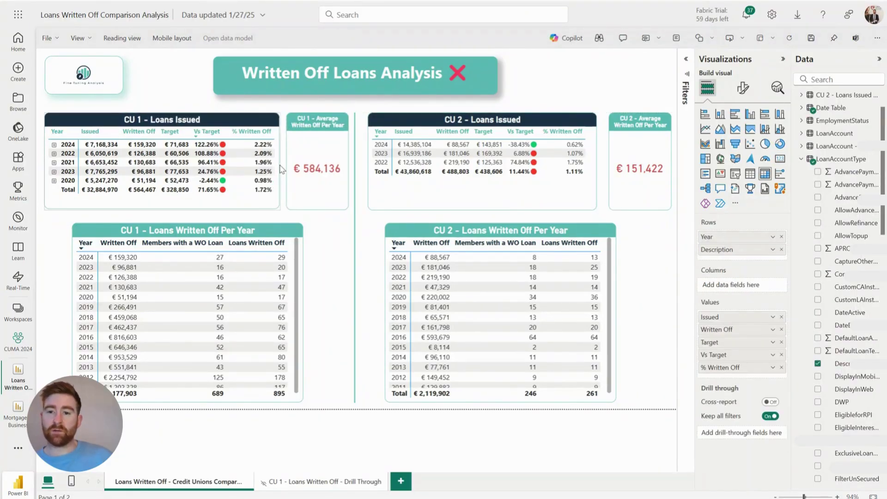
pyautogui.click(161, 82)
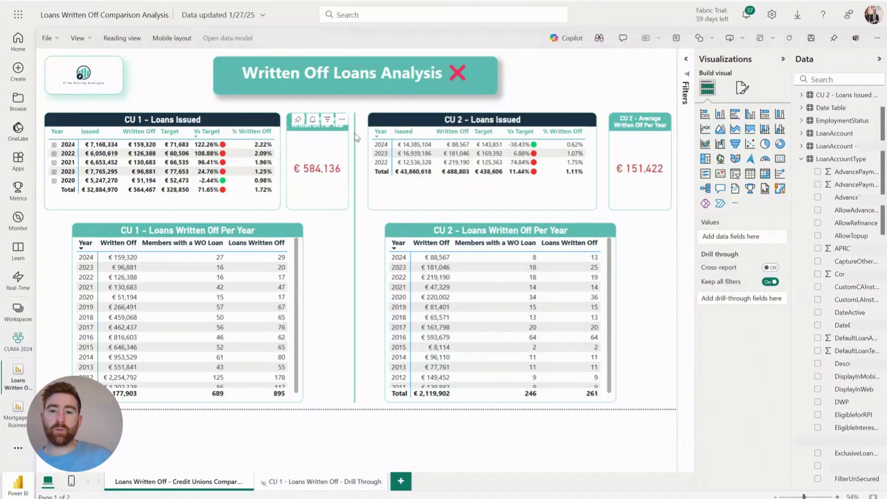
# Expand the 2024 row of the CU 1 - Loans Issued matrix to its loan descriptions
pyautogui.click(355, 139)
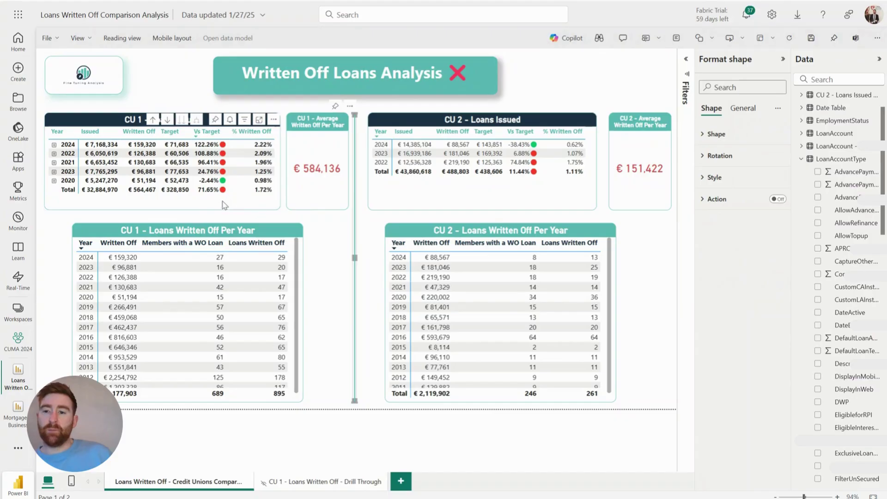
pyautogui.click(54, 145)
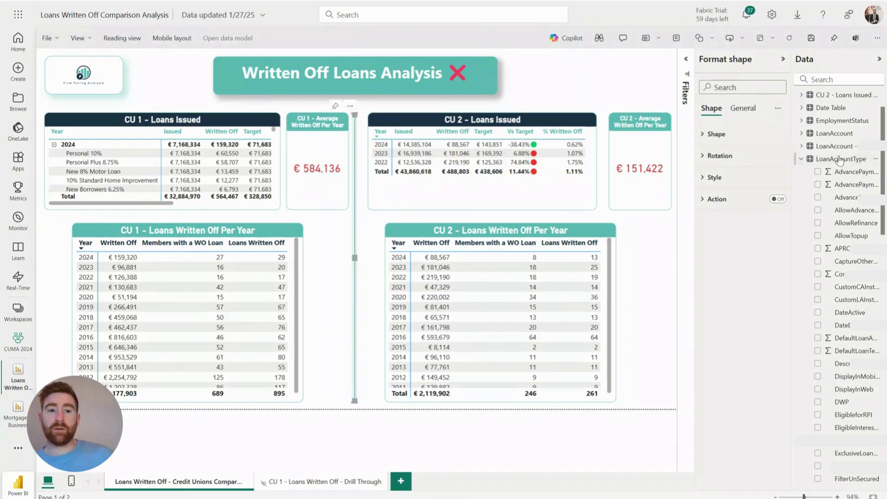
pyautogui.scroll(2, 839, 161)
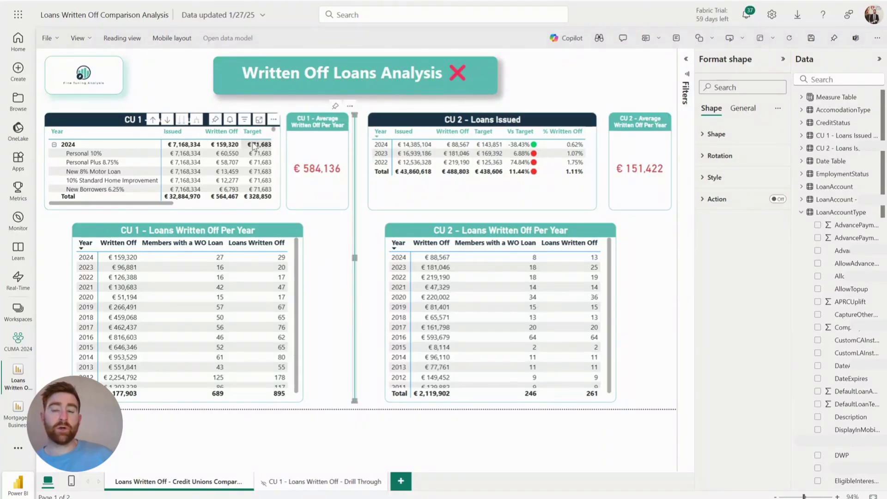